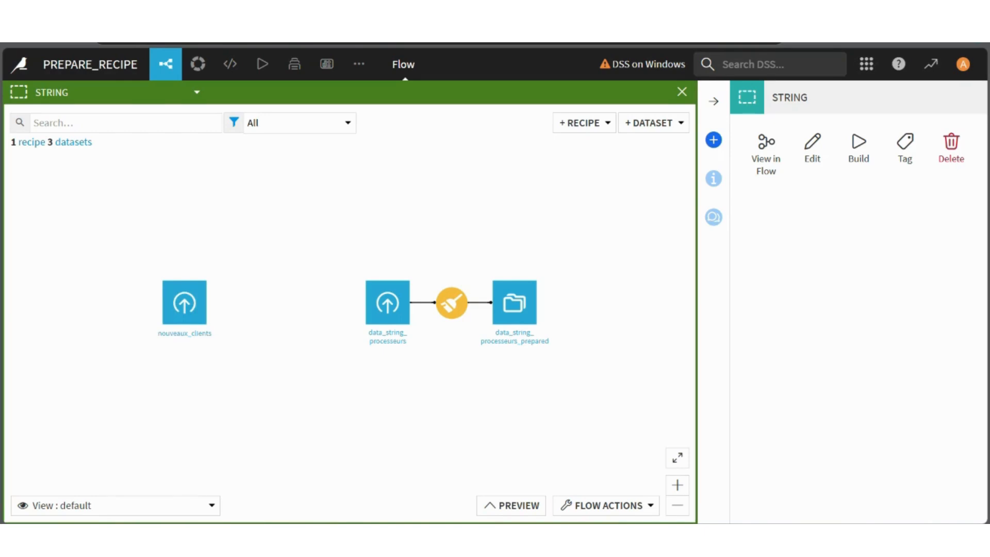
# Examine the nouveaux_clients and data_string_processeurs datasets, then select the prepare recipe in the STRING zone of the Flow.
pyautogui.doubleClick(185, 300)
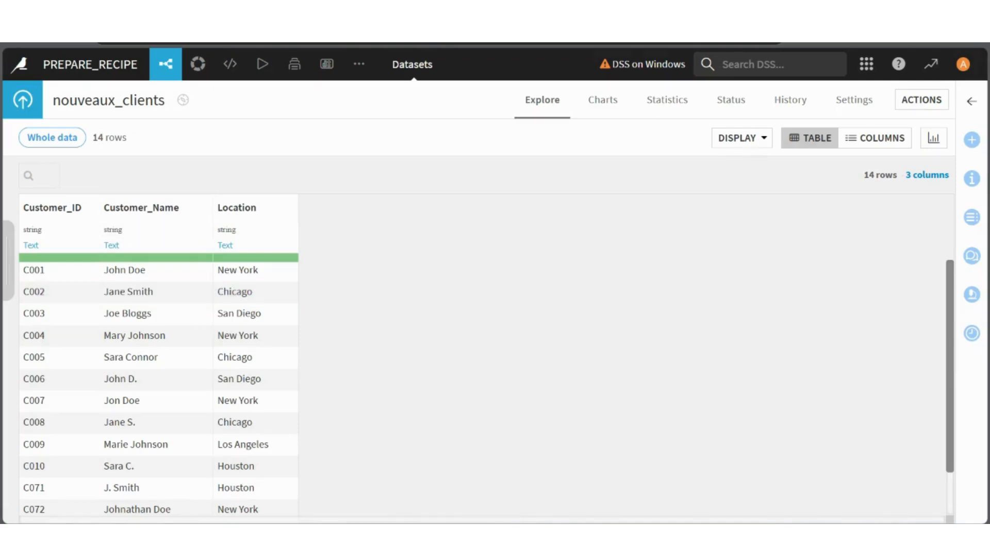
pyautogui.moveTo(166, 64)
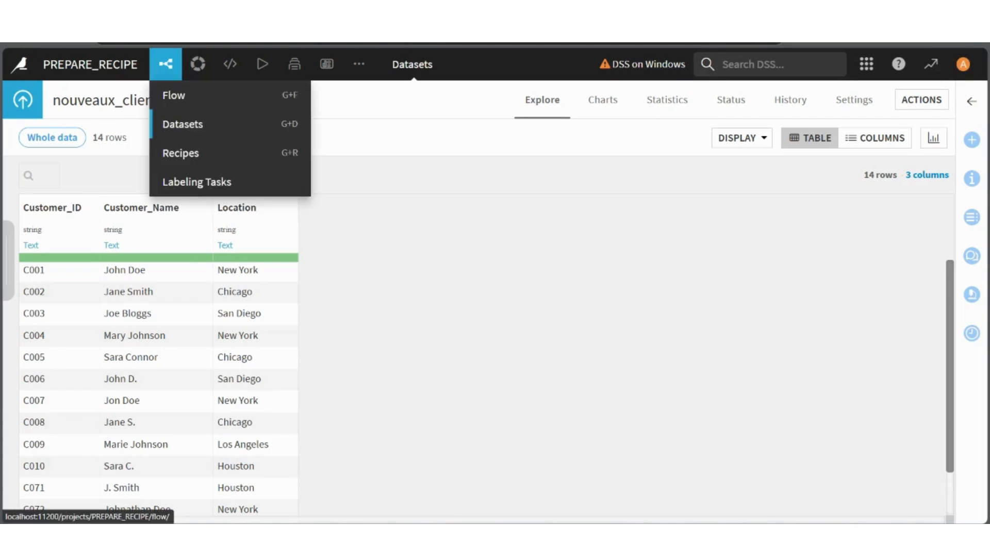
pyautogui.click(176, 96)
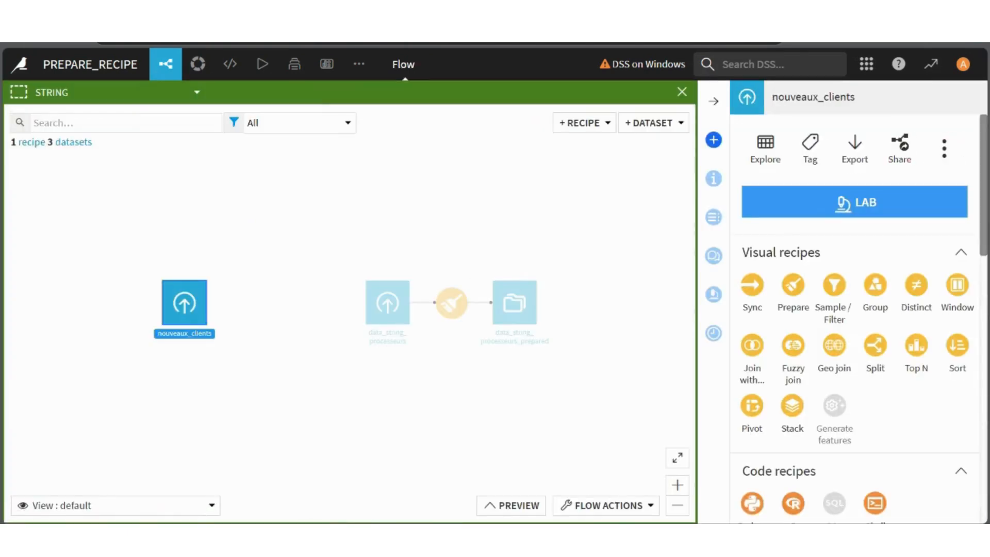
pyautogui.doubleClick(388, 303)
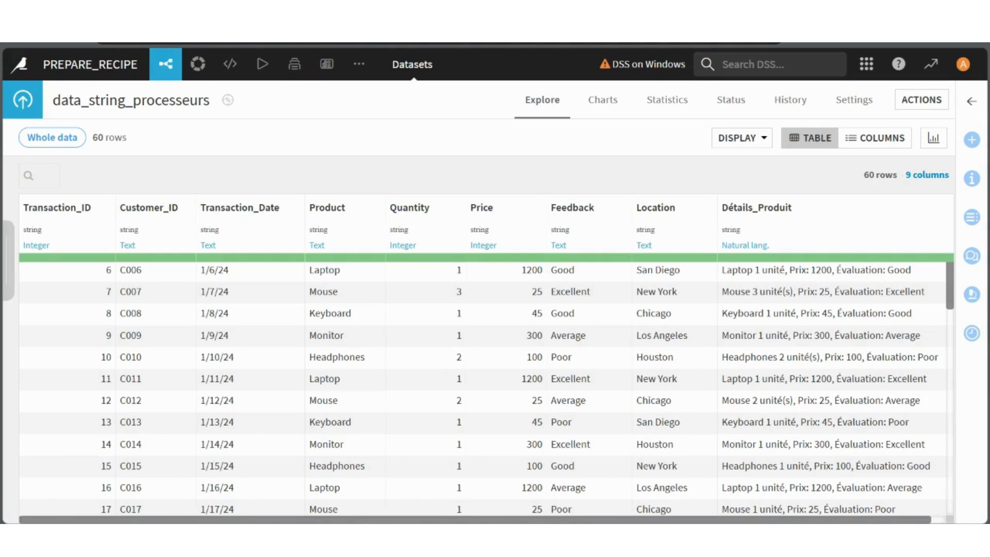
pyautogui.click(166, 64)
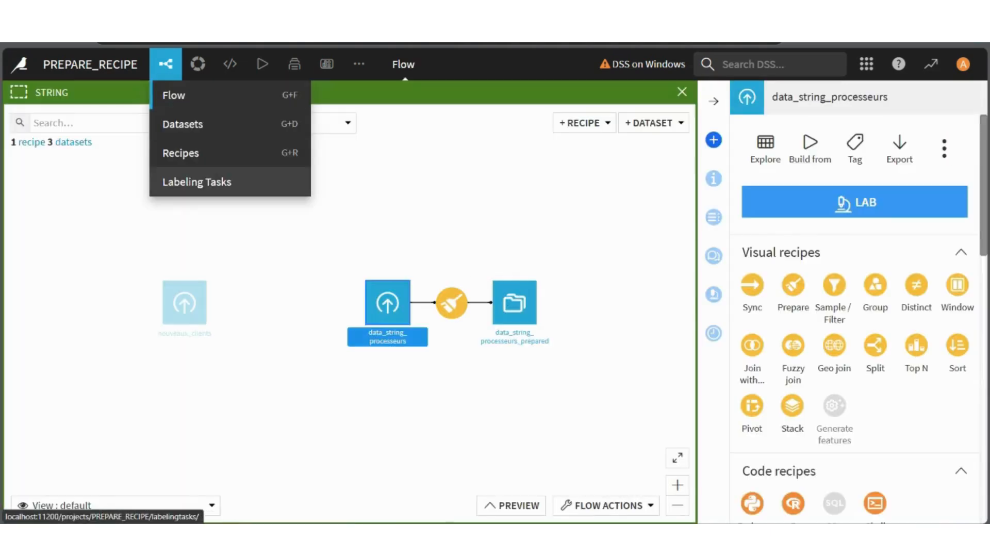
pyautogui.click(490, 286)
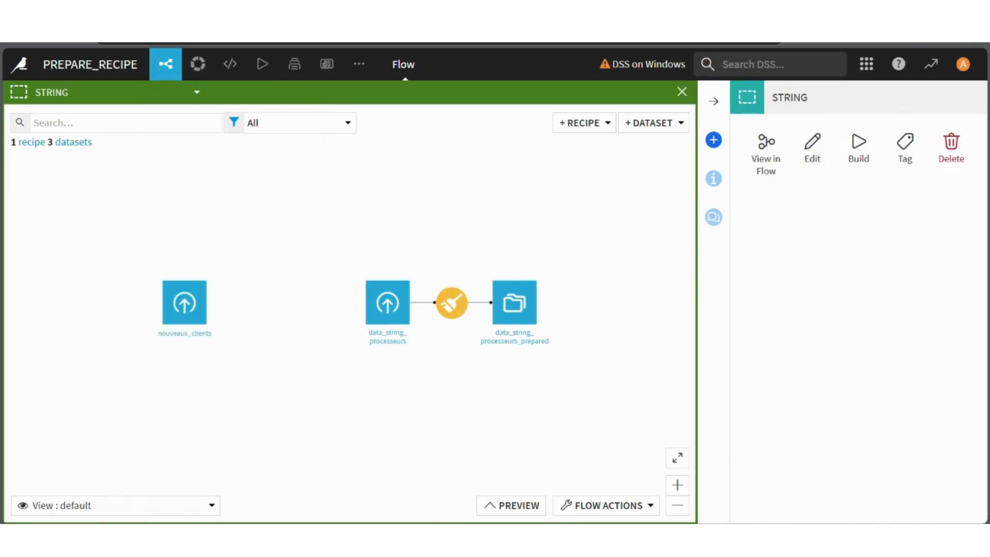
pyautogui.click(451, 303)
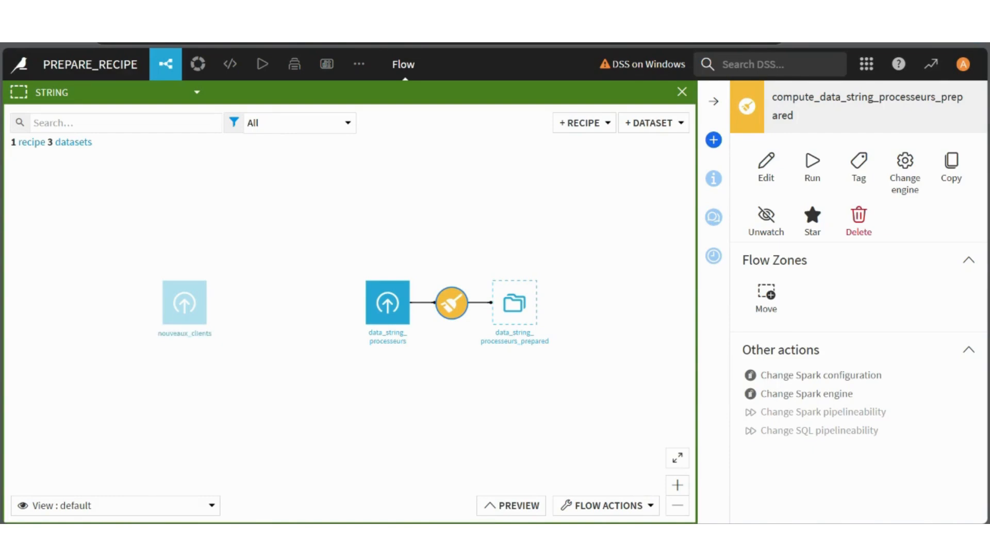
# Compare the columns of nouveaux_clients with those of data_string_processeurs through Customer_Name, and return to the Flow.
pyautogui.doubleClick(184, 303)
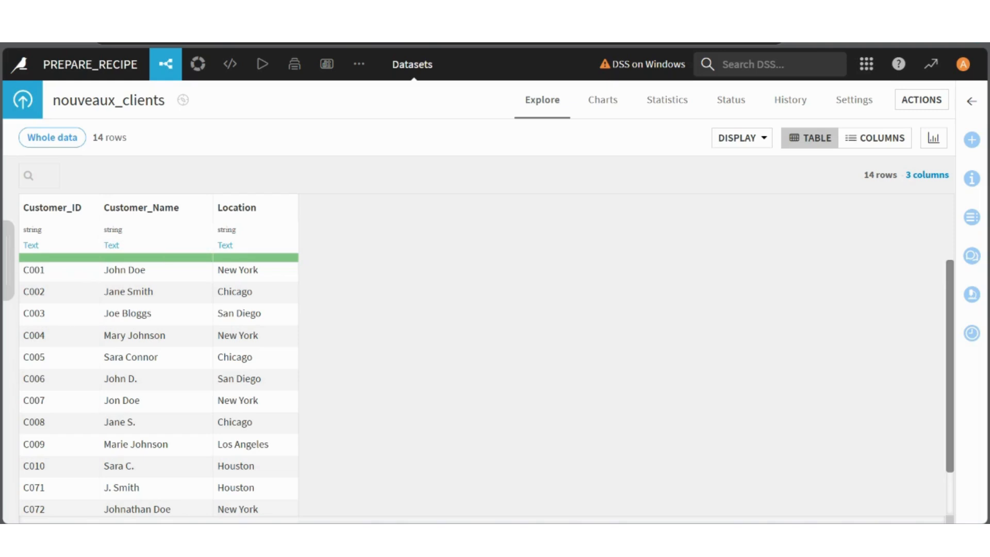
pyautogui.moveTo(166, 65)
pyautogui.click(173, 96)
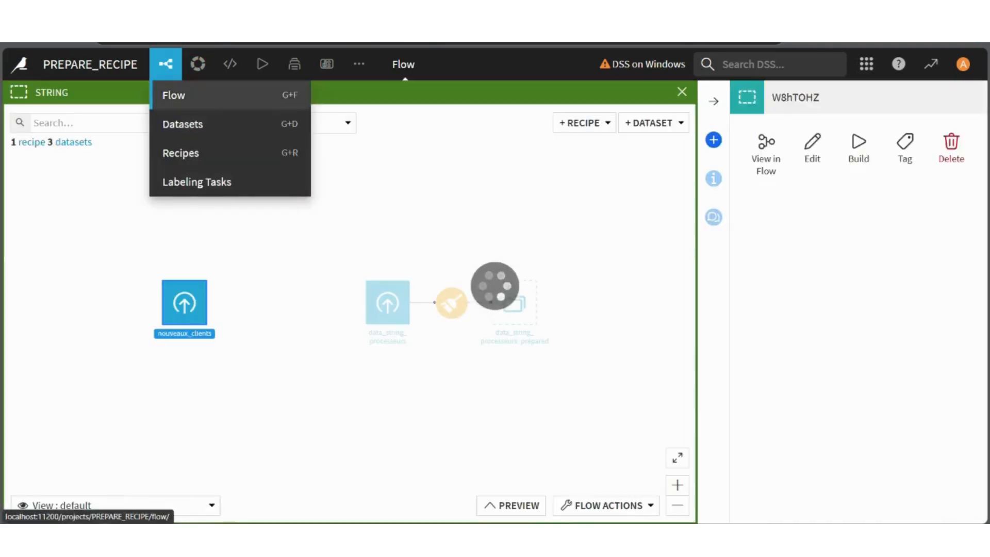
pyautogui.doubleClick(389, 304)
pyautogui.scroll(-2, 390, 310)
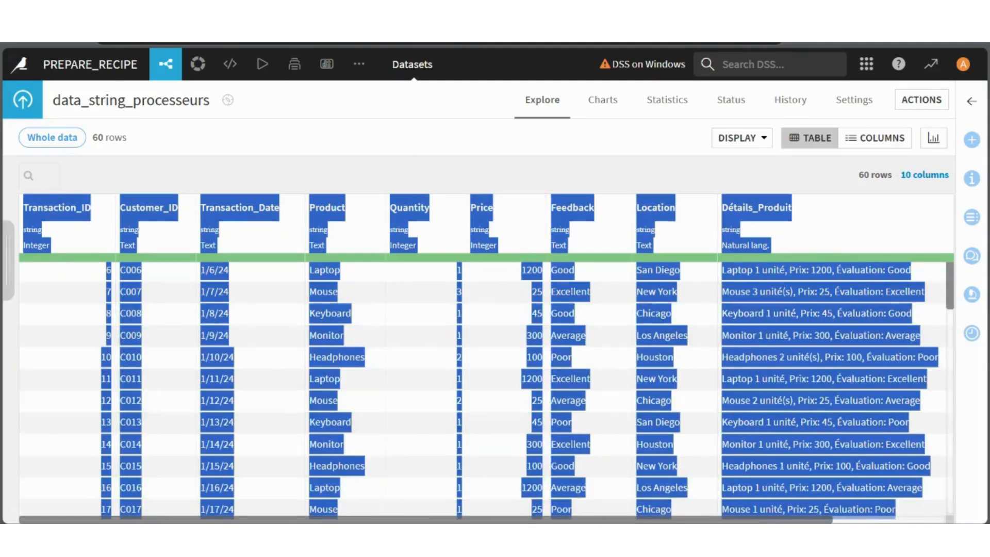
pyautogui.hscroll(3, 485, 361)
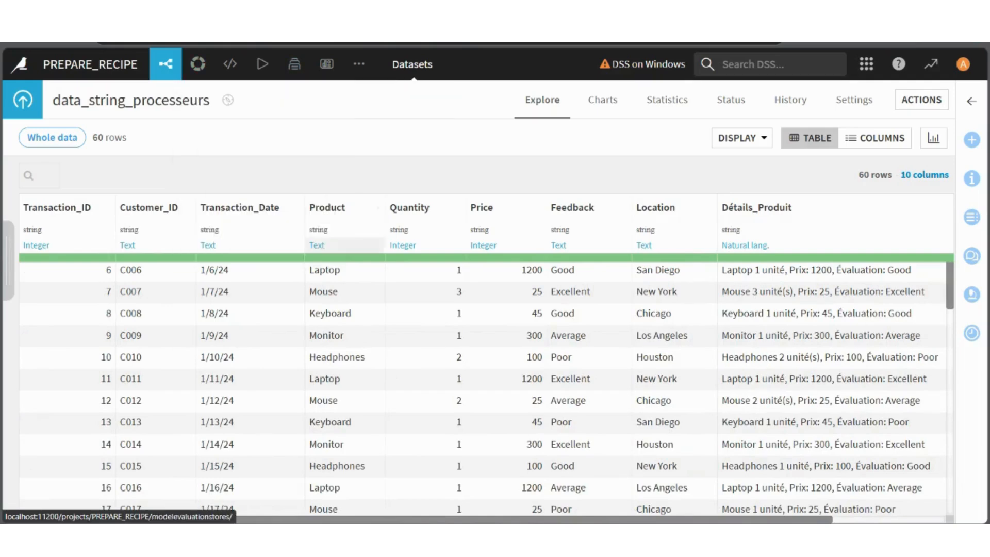
pyautogui.moveTo(435, 520); pyautogui.dragTo(548, 520)
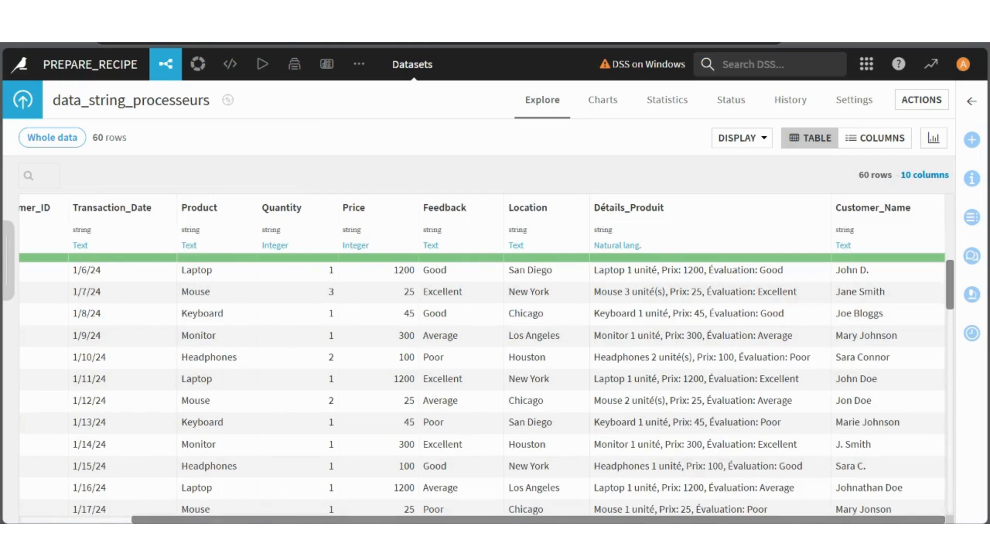
pyautogui.click(165, 64)
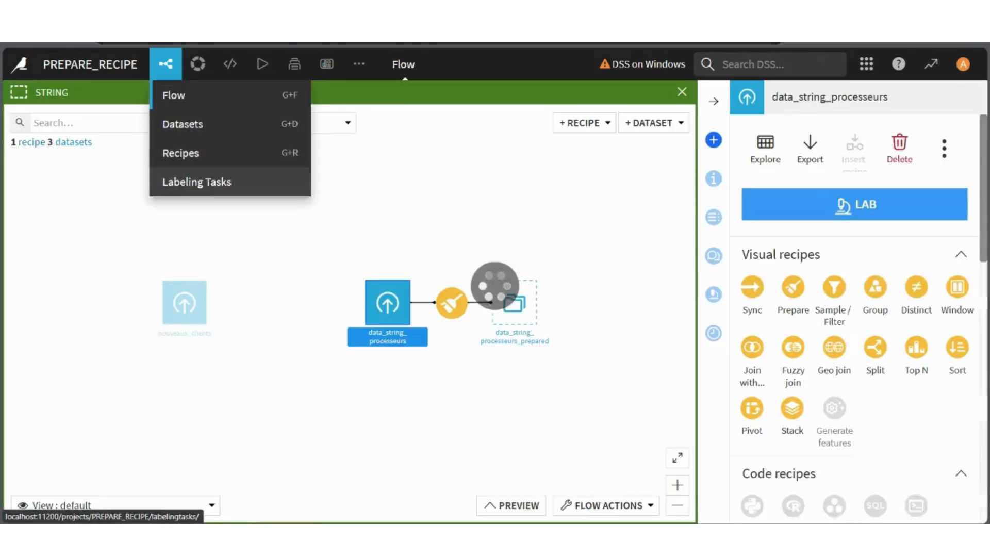
# Open the prepare recipe of data_string_processeurs and add a memory-based "Fuzzy join with other dataset" step.
pyautogui.doubleClick(452, 303)
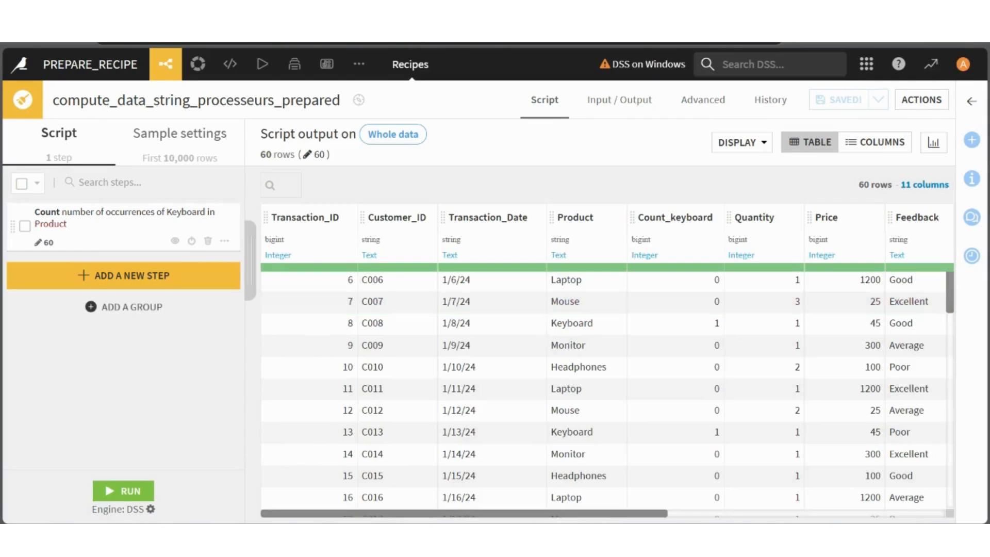
pyautogui.click(123, 280)
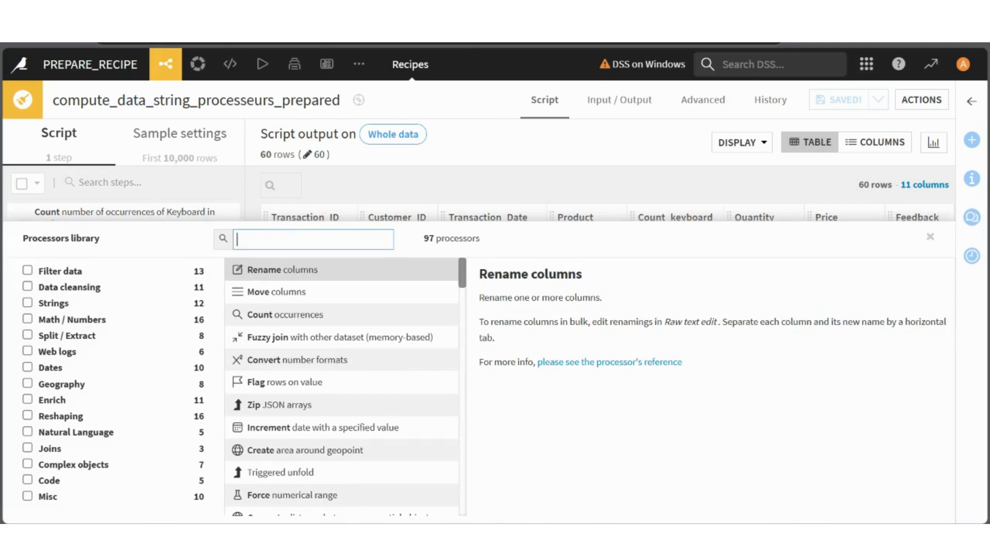
pyautogui.write('fu')
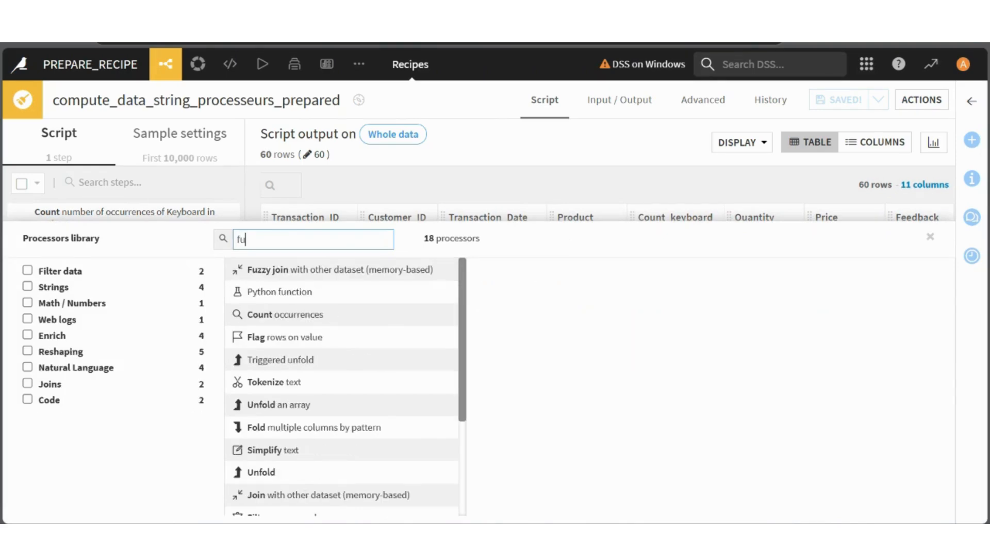
pyautogui.press('Return')
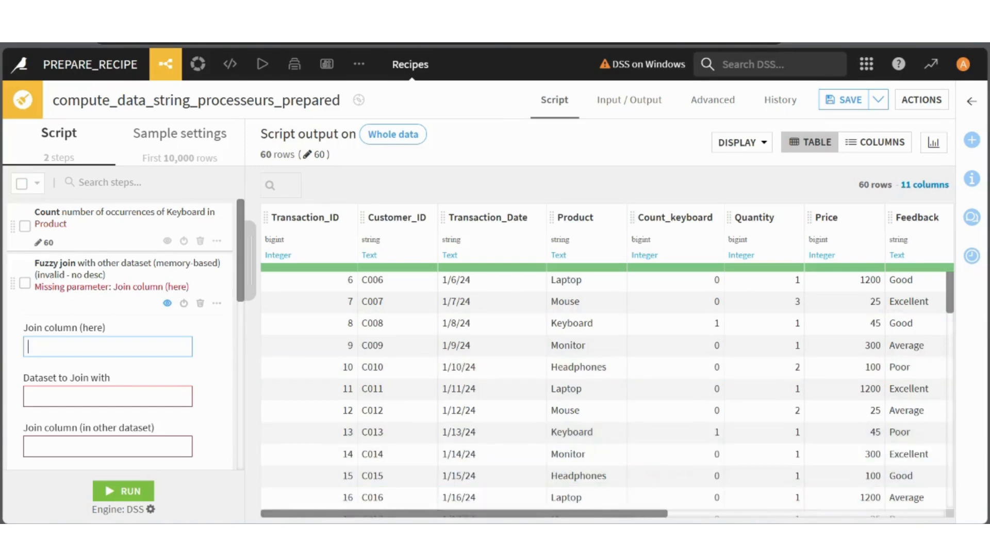
# Set the fuzzy join's column in this dataset to Customer_Name and the dataset to join with to nouveaux_clients.
pyautogui.write('cus')
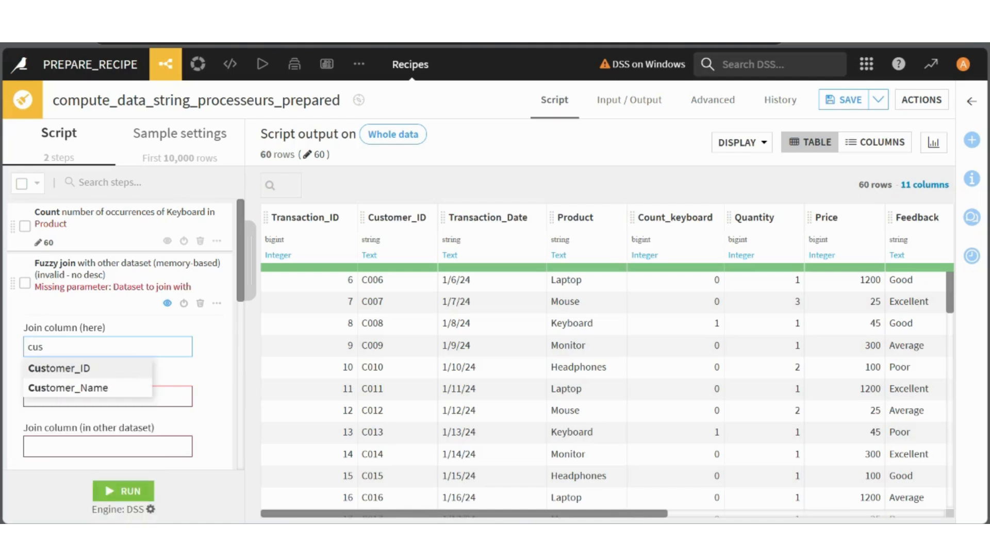
pyautogui.press('Down')
pyautogui.press('Return')
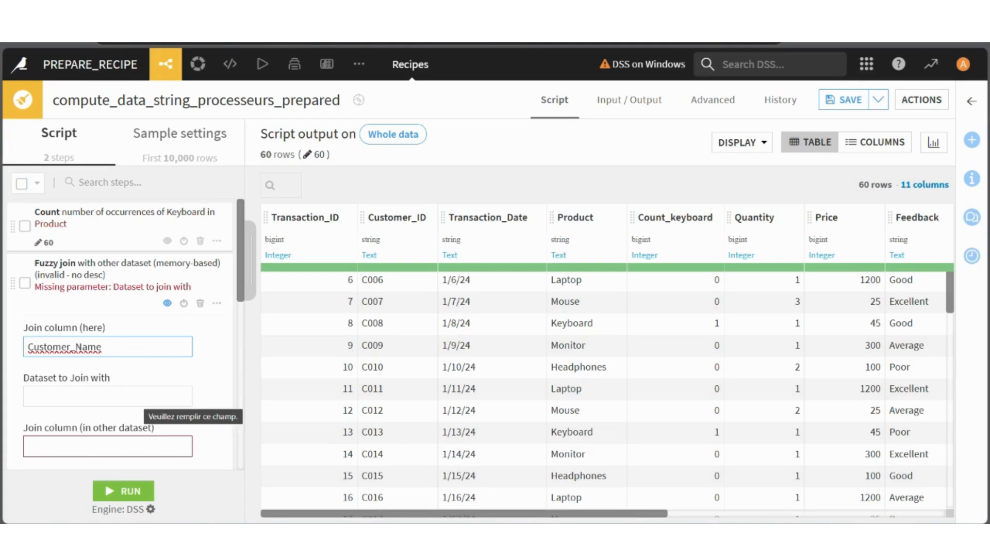
pyautogui.click(143, 397)
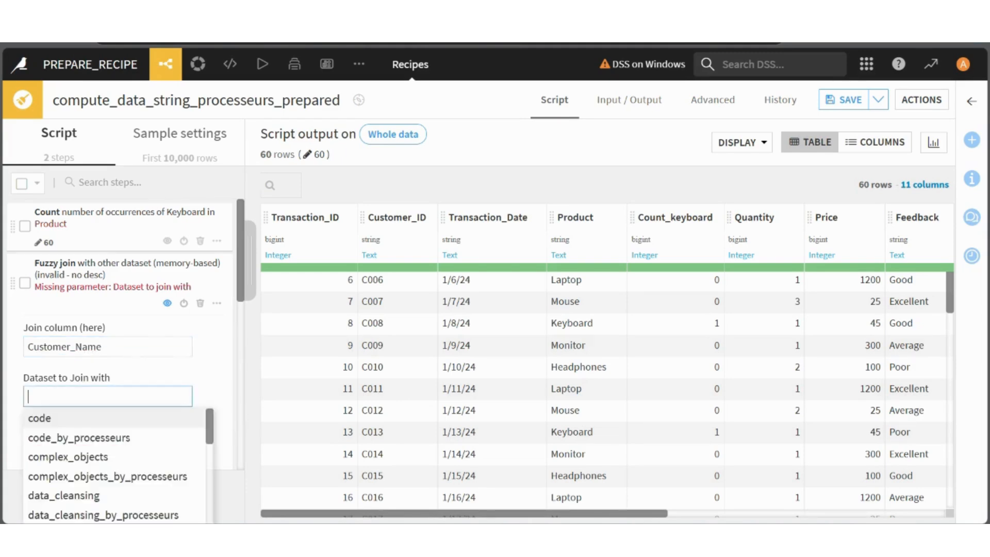
pyautogui.write('nou')
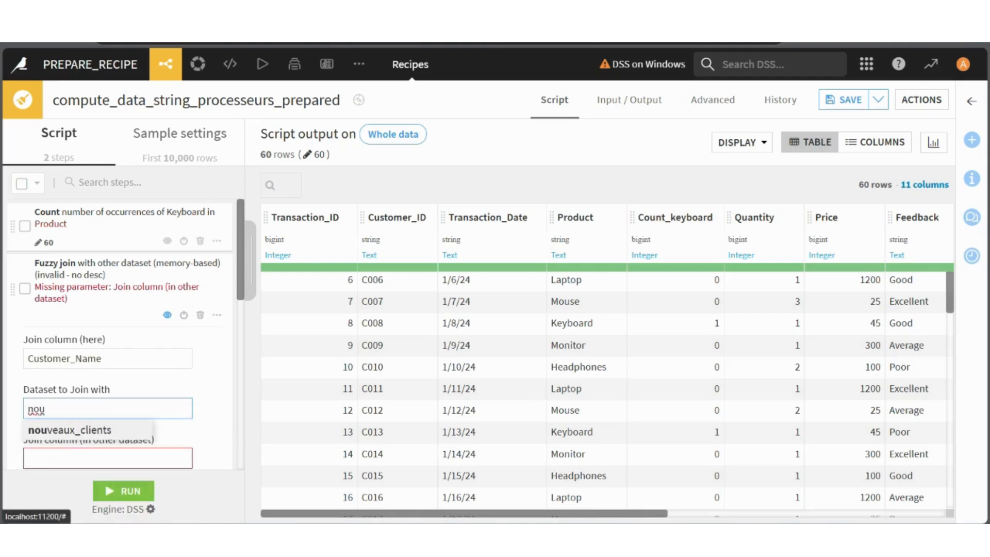
pyautogui.click(70, 430)
pyautogui.click(212, 391)
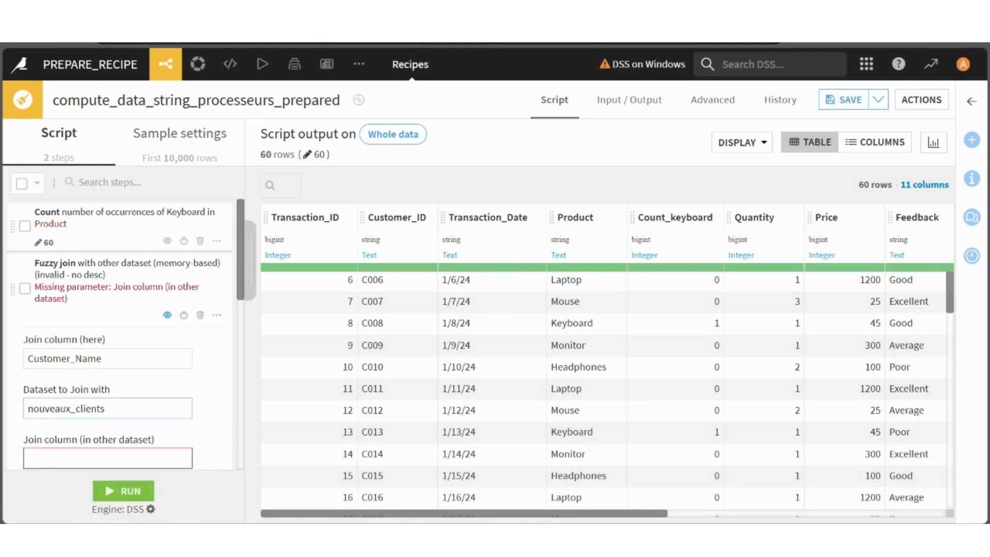
# Set the join column in the other dataset to Customer_Name and add a blank entry to the columns to retrieve.
pyautogui.scroll(-2, 124, 382)
pyautogui.click(108, 359)
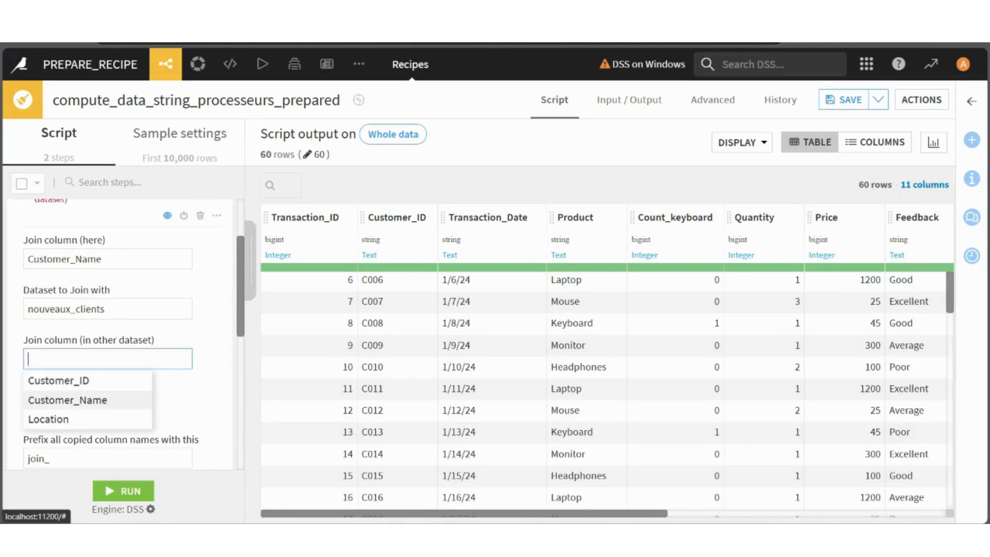
pyautogui.click(68, 401)
pyautogui.click(72, 409)
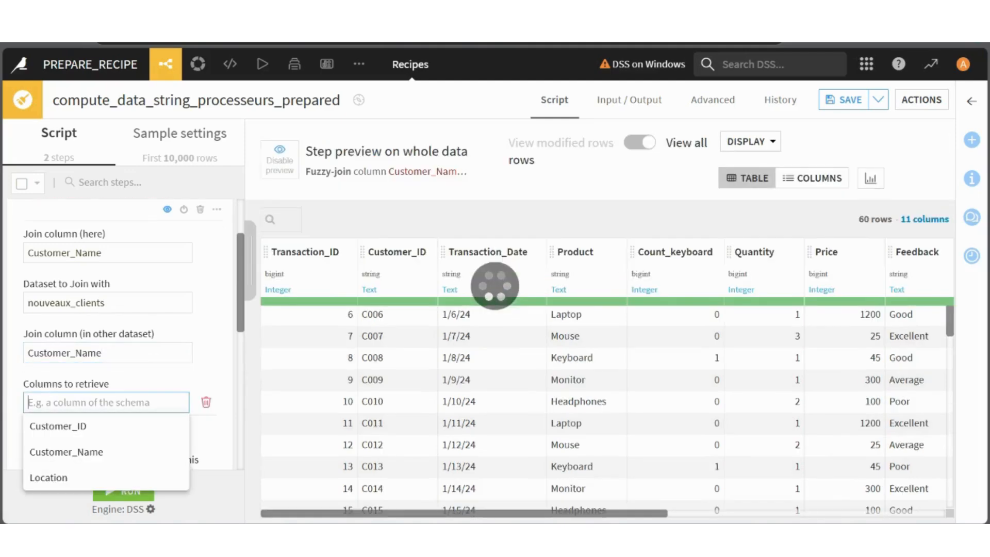
pyautogui.press('Escape')
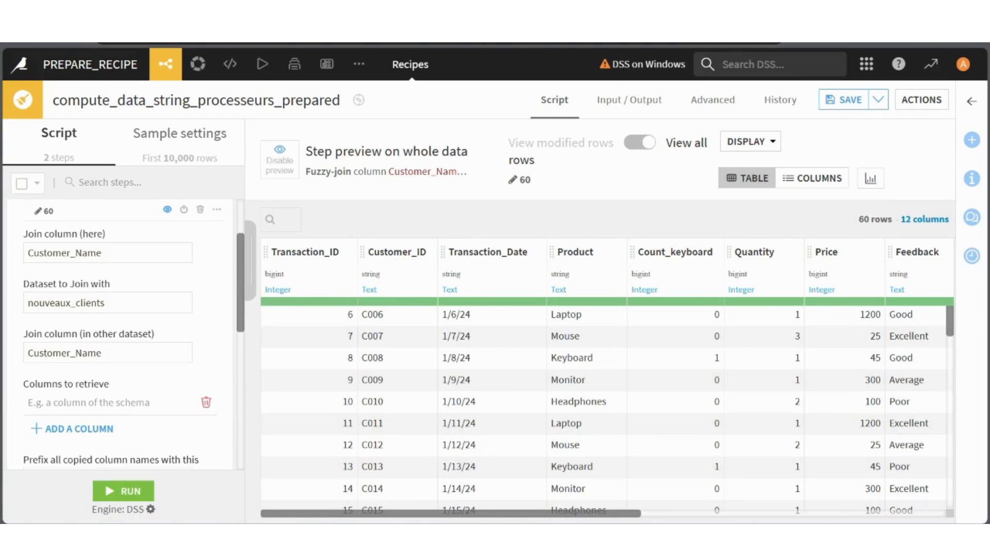
# Review the fuzzy join's prefix setting for copied column names.
pyautogui.scroll(-2, 124, 330)
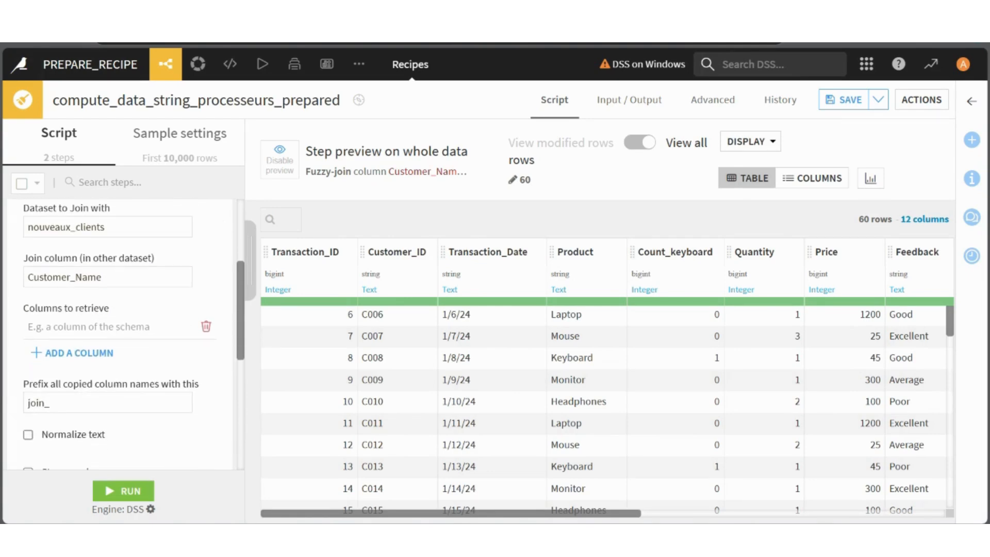
pyautogui.click(50, 403)
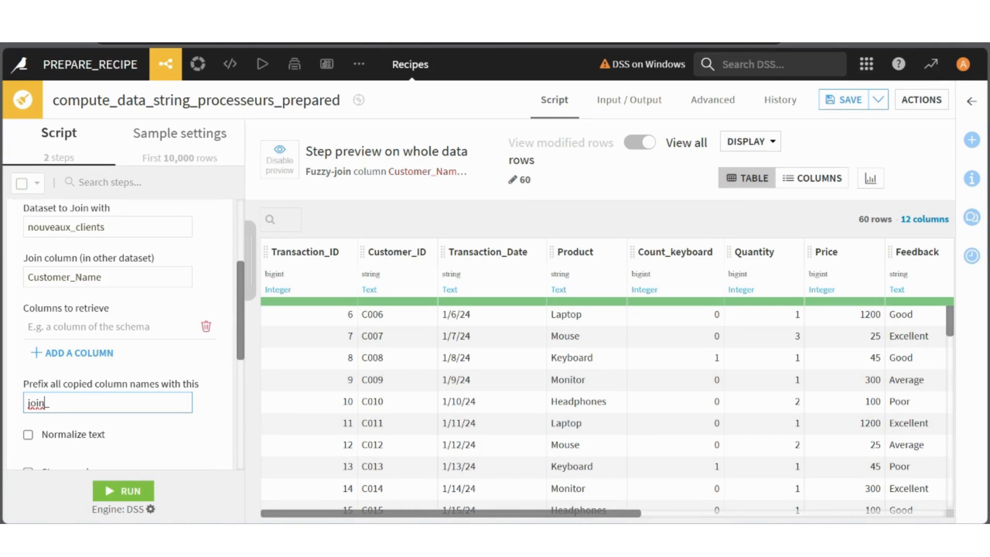
pyautogui.hotkey('shift', 'Left')
pyautogui.hotkey('shift', 'Left')
pyautogui.hotkey('shift', 'Left')
pyautogui.hotkey('shift', 'Left')
pyautogui.click(50, 402)
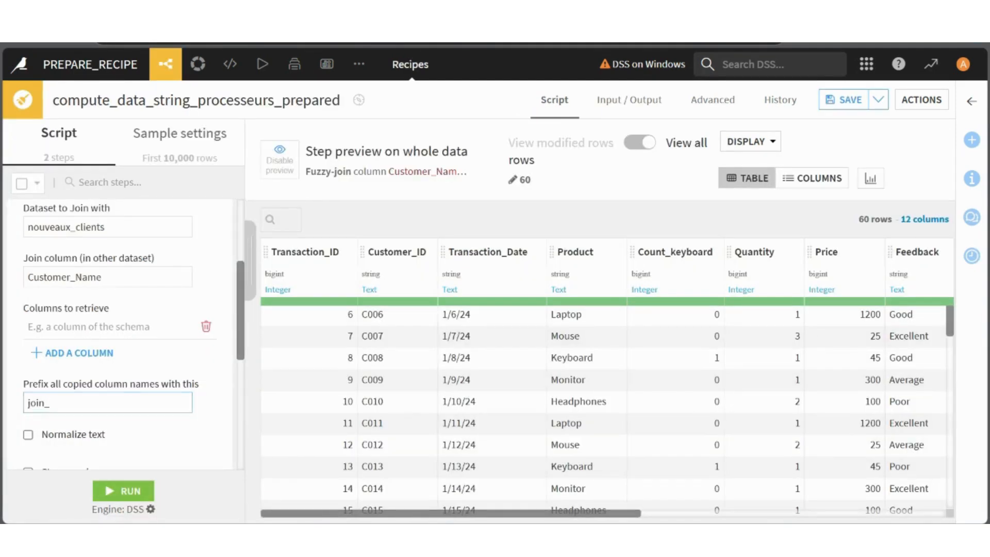
pyautogui.scroll(-1, 119, 335)
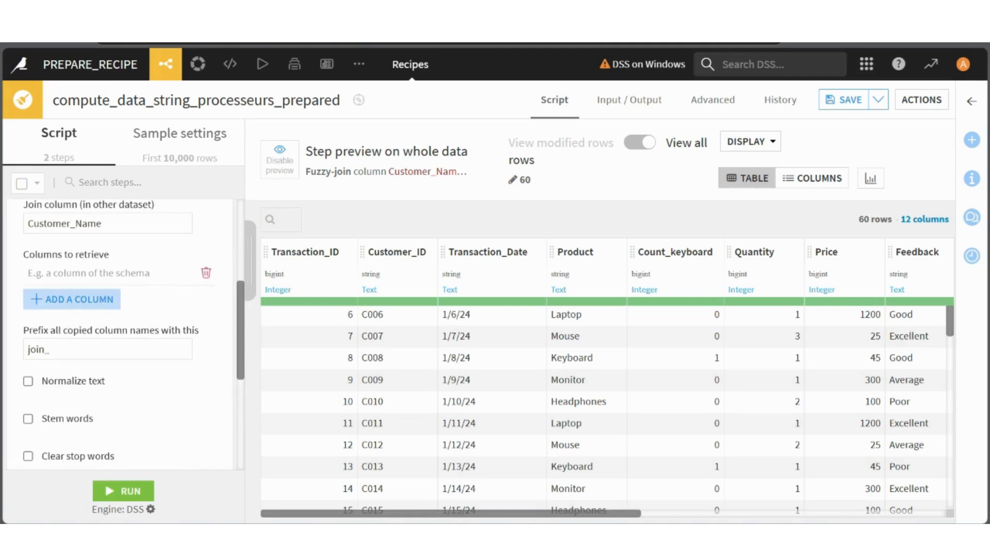
# Add Customer_ID, Customer_Name and Location to the fuzzy join's columns to retrieve, and review the remaining matching options.
pyautogui.click(72, 299)
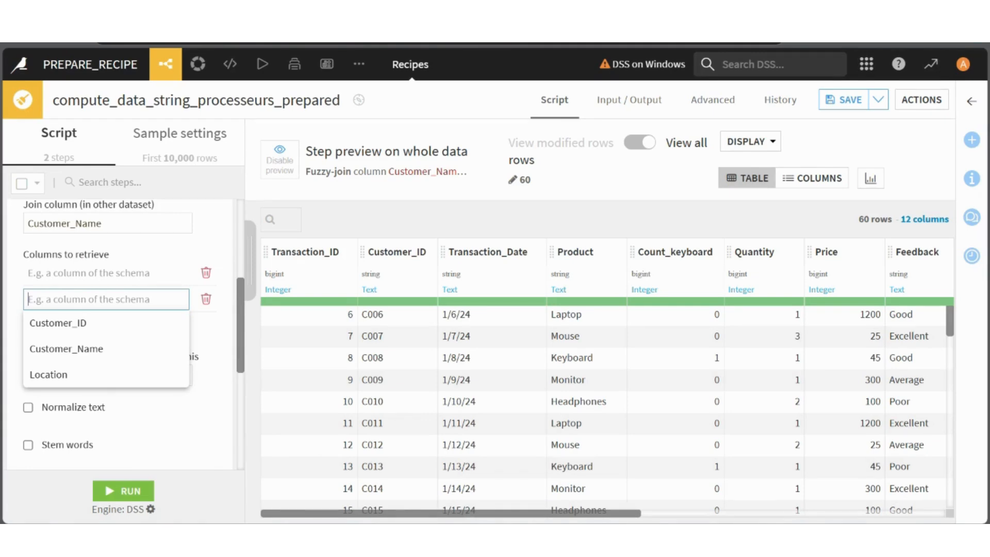
pyautogui.click(58, 323)
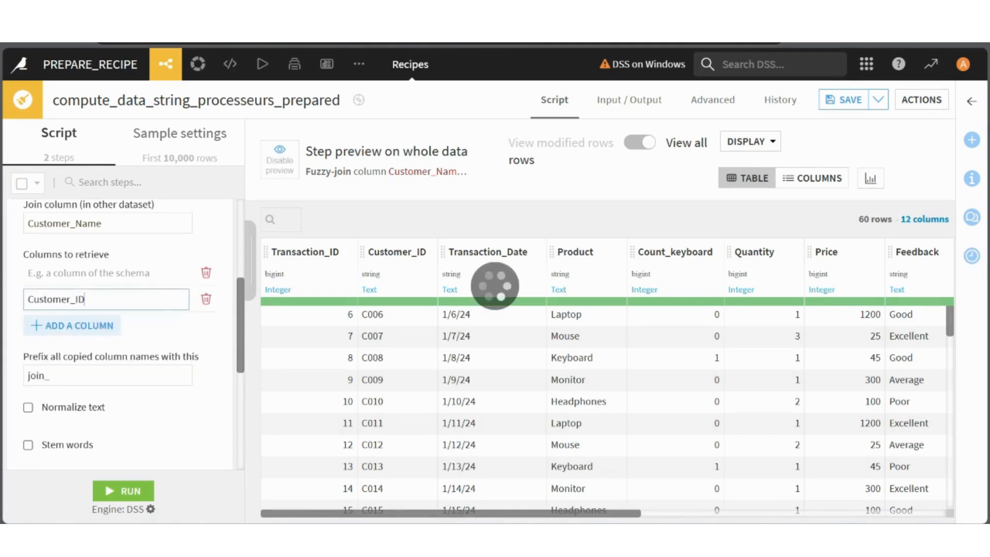
pyautogui.click(72, 325)
pyautogui.click(66, 349)
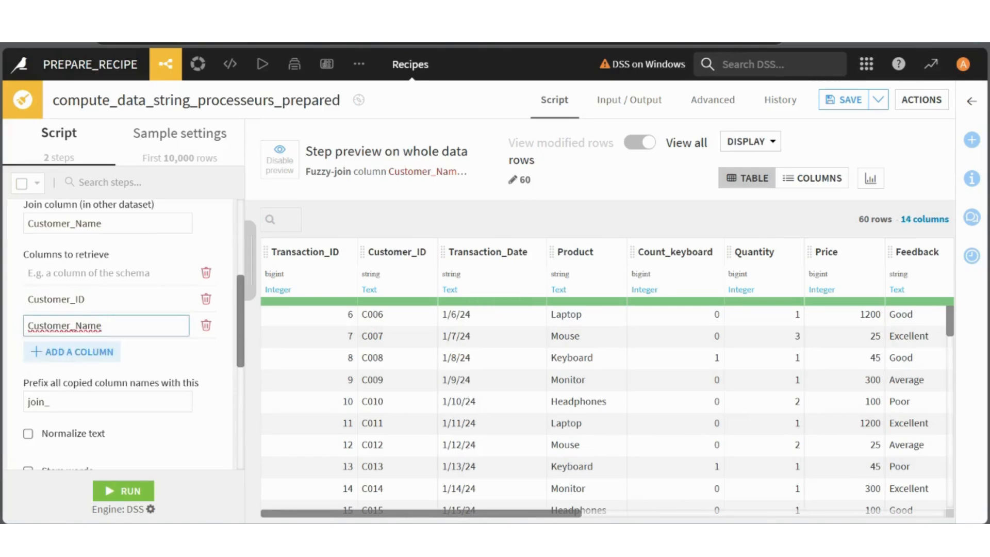
pyautogui.click(72, 350)
pyautogui.click(49, 374)
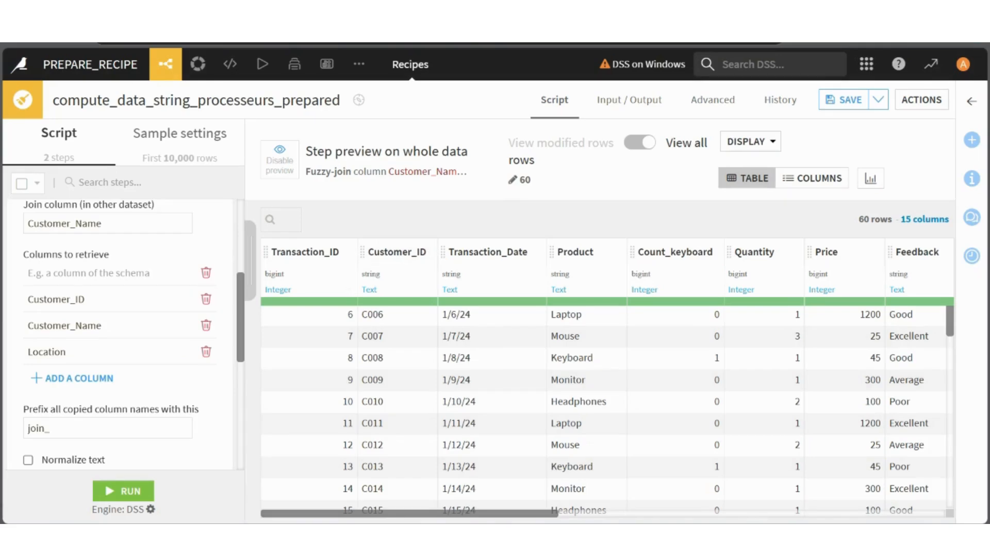
pyautogui.scroll(-5, 124, 335)
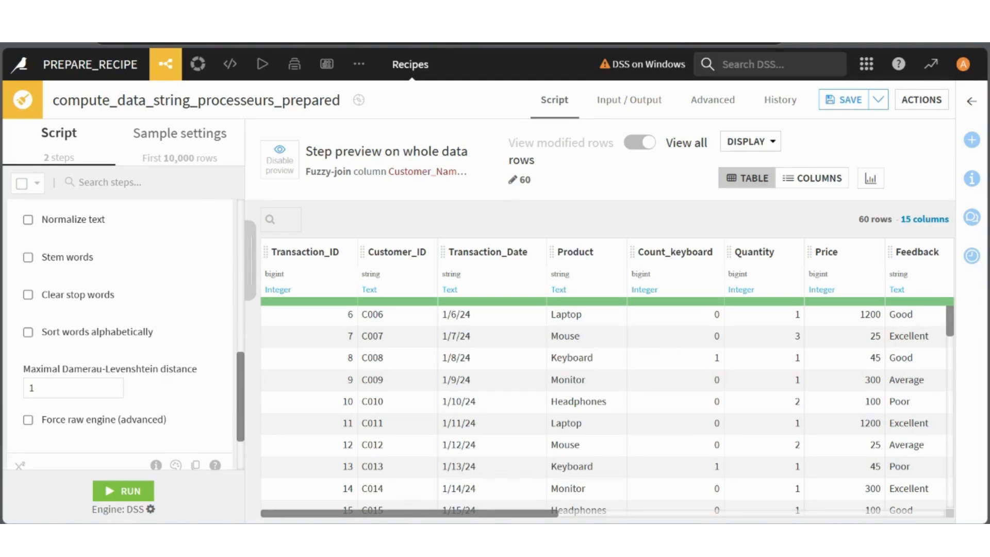
pyautogui.scroll(3, 124, 335)
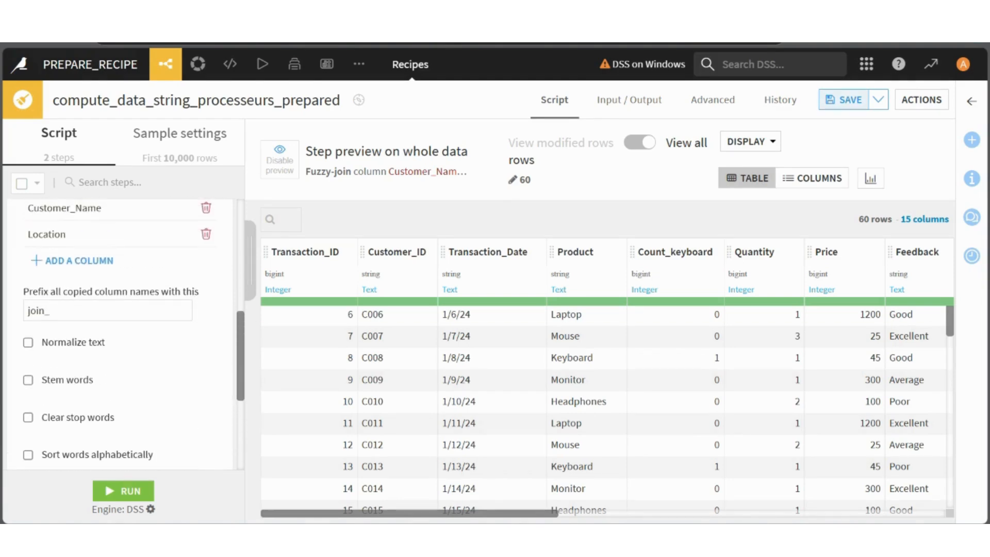
# Save and run the prepare recipe, and explore the join columns in the output dataset data_string_processeurs_prepared.
pyautogui.click(844, 100)
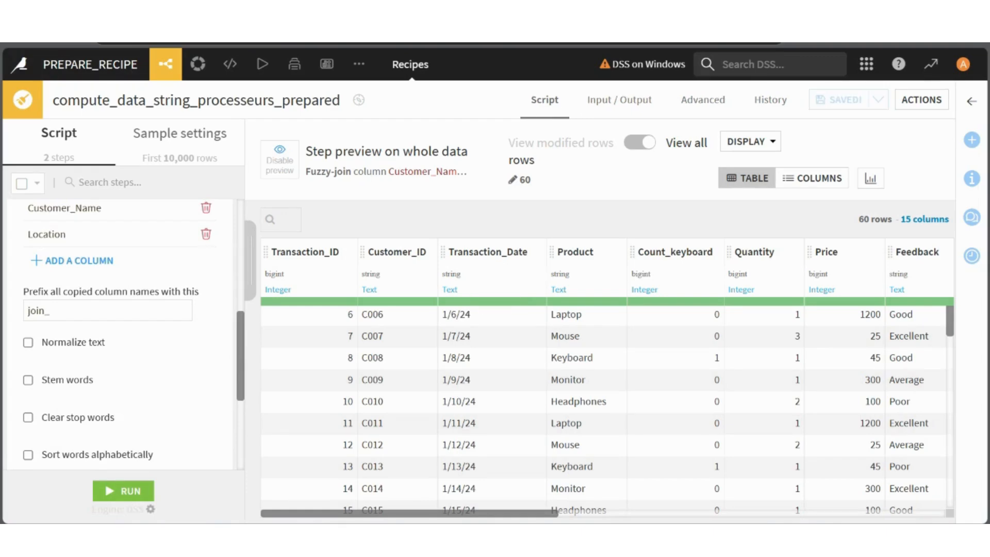
pyautogui.click(123, 490)
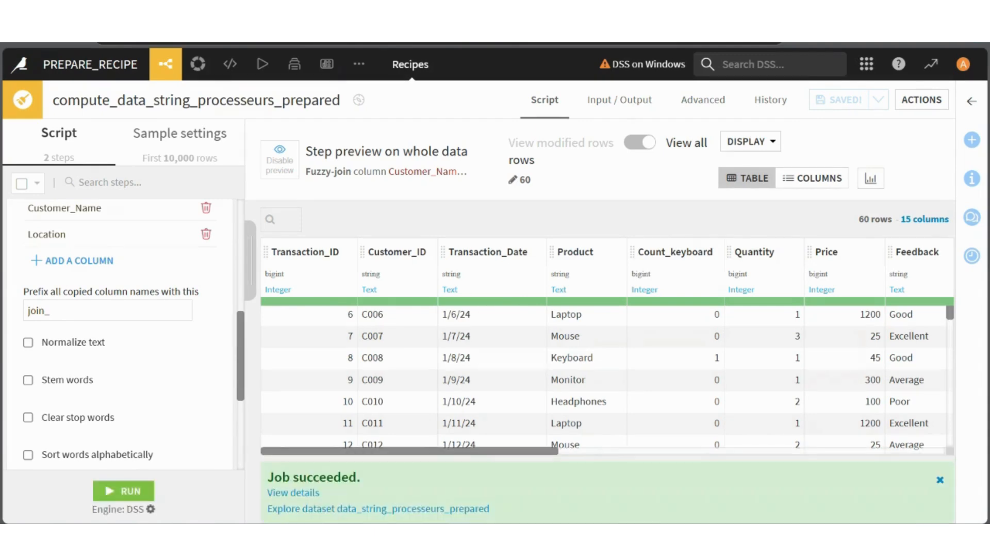
pyautogui.click(378, 508)
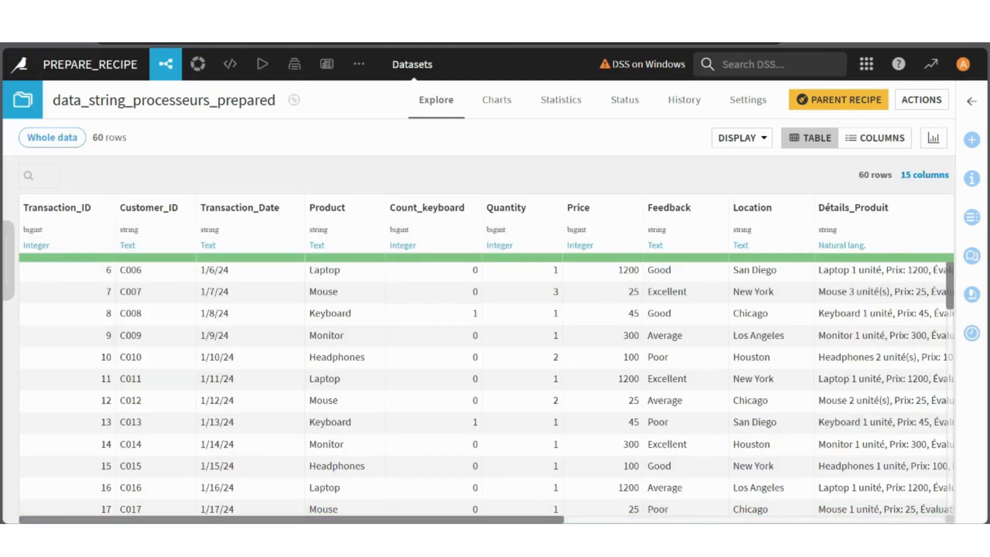
pyautogui.hscroll(10, 487, 361)
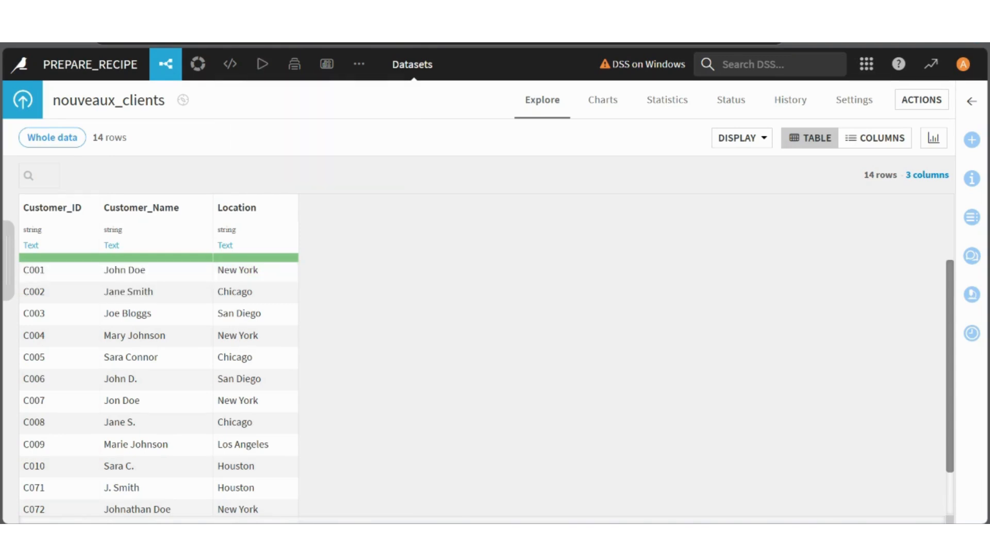
# Open the source dataset data_string_processeurs from the project flow in a duplicate browser tab and examine its columns.
pyautogui.rightClick(301, 11)
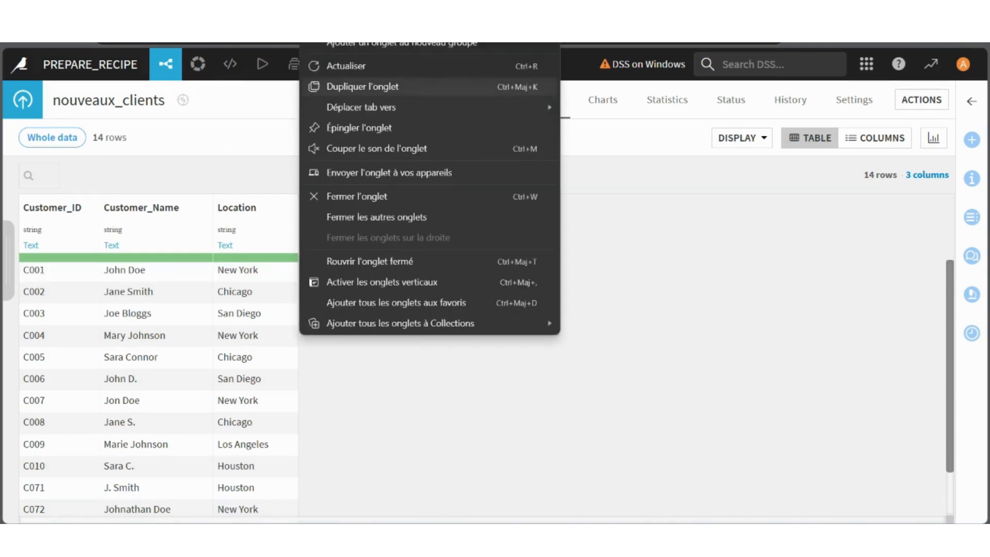
pyautogui.click(362, 86)
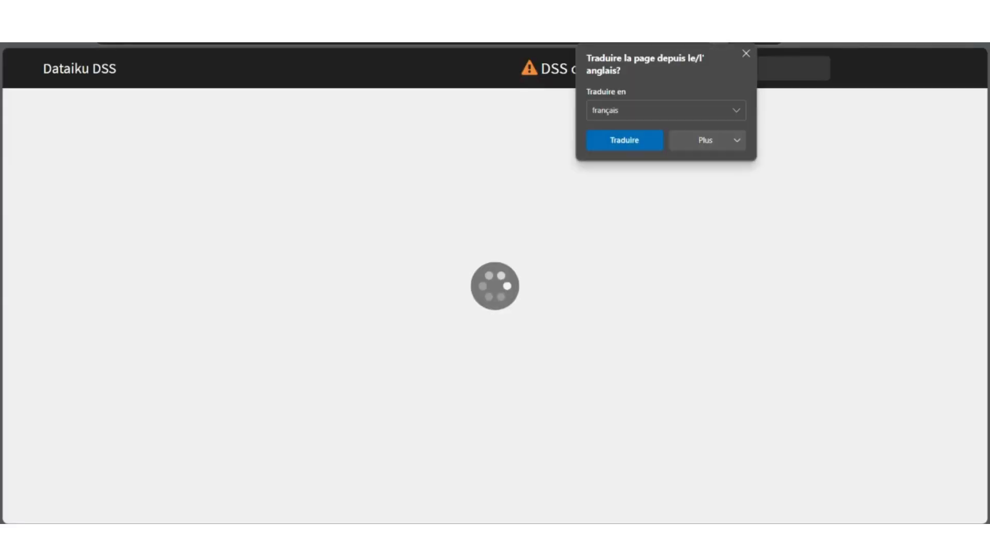
pyautogui.click(165, 64)
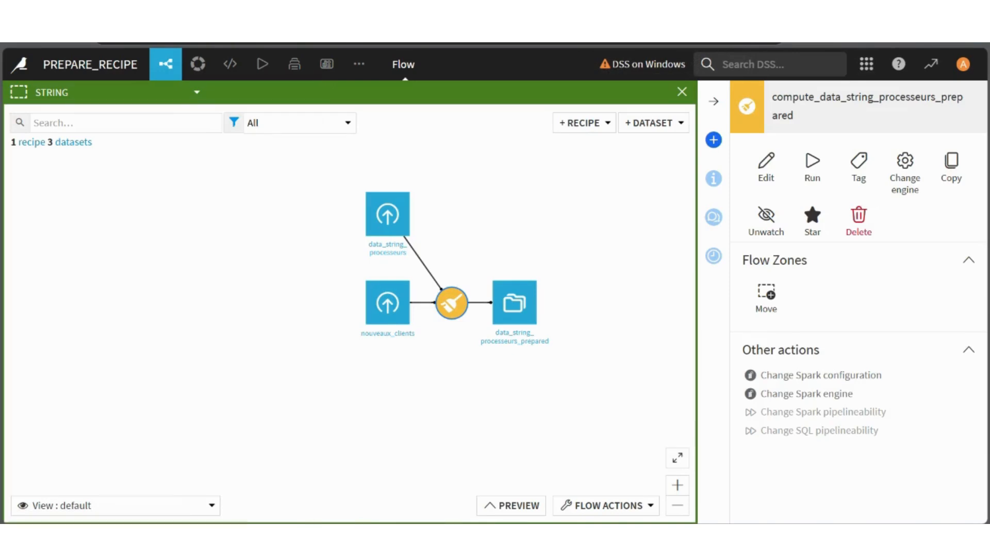
pyautogui.doubleClick(388, 214)
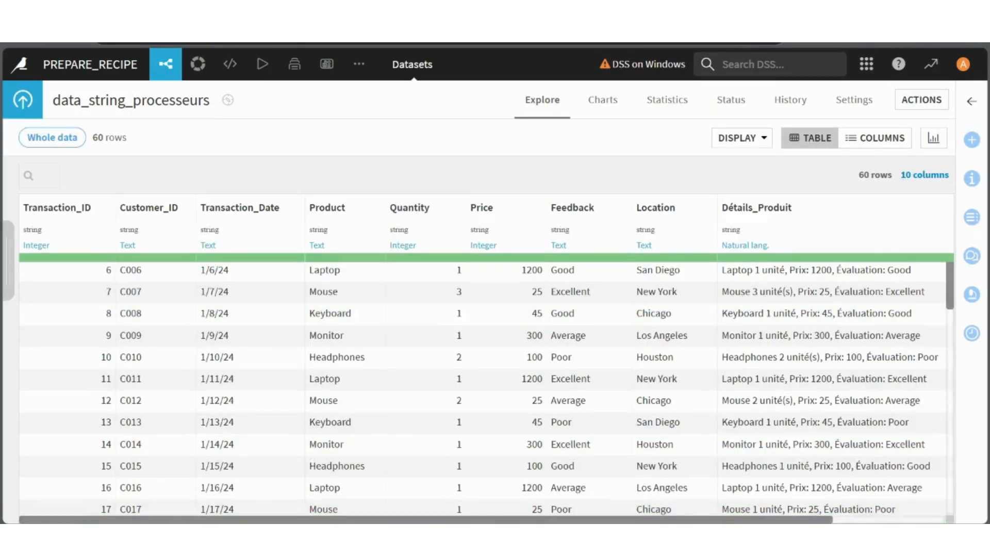
pyautogui.hscroll(3, 486, 360)
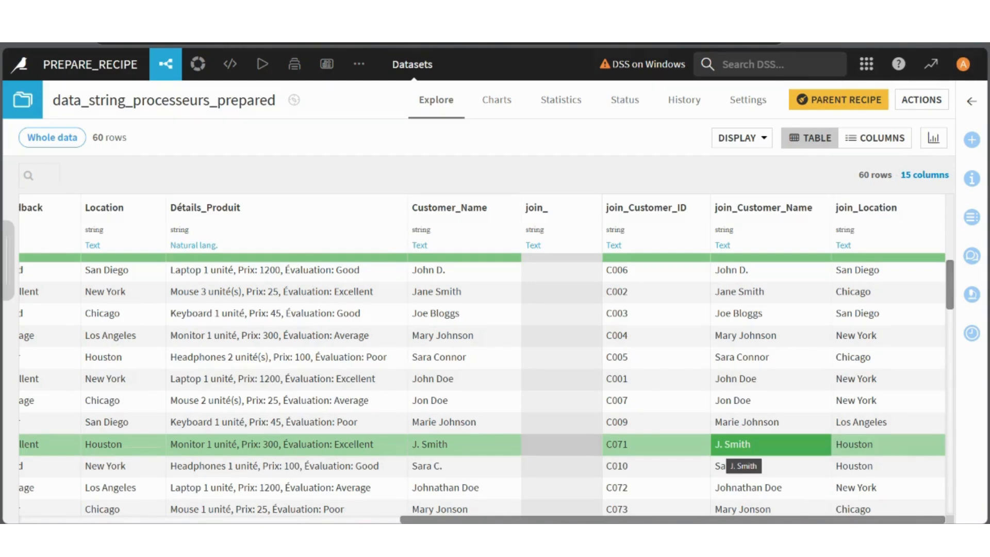
# Return from the prepared dataset to the project's flow.
pyautogui.click(230, 64)
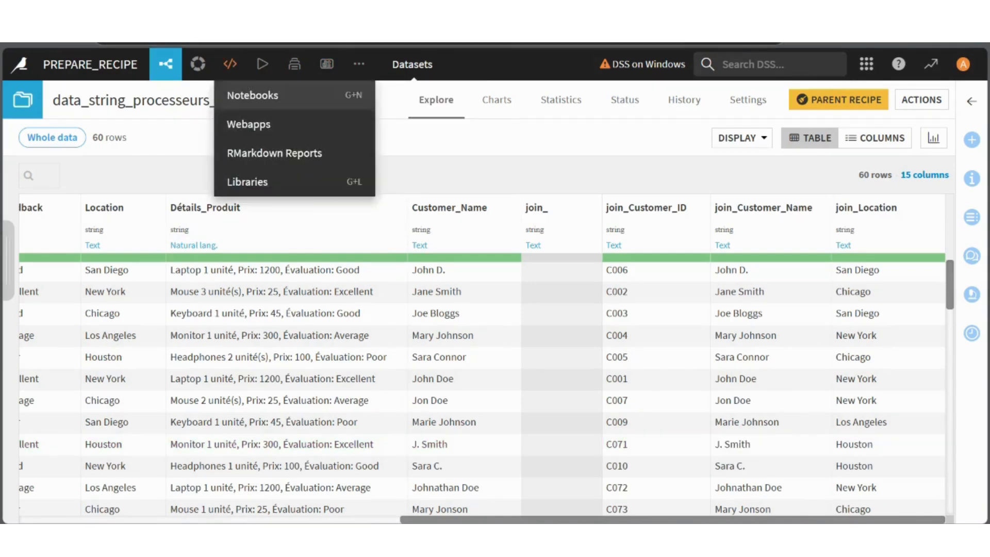
pyautogui.click(165, 64)
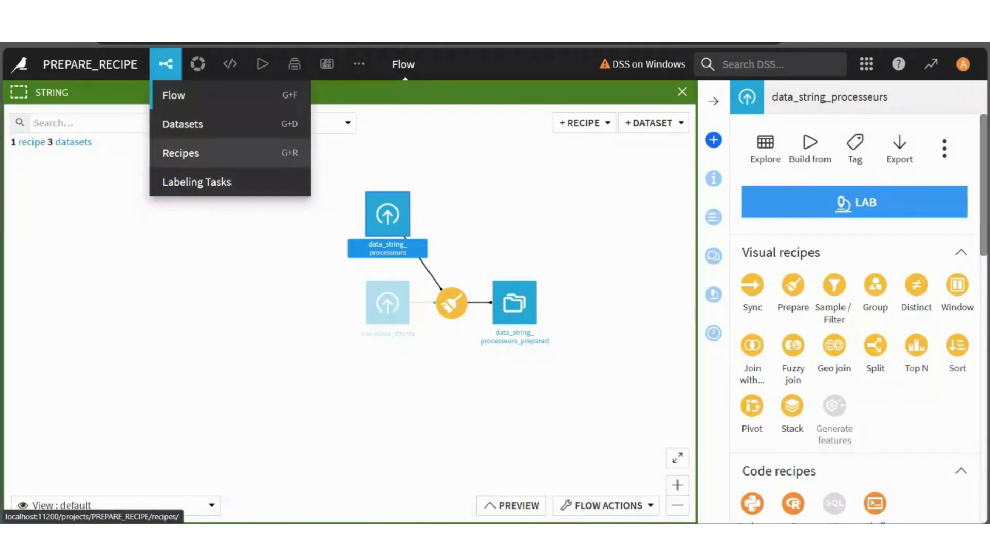